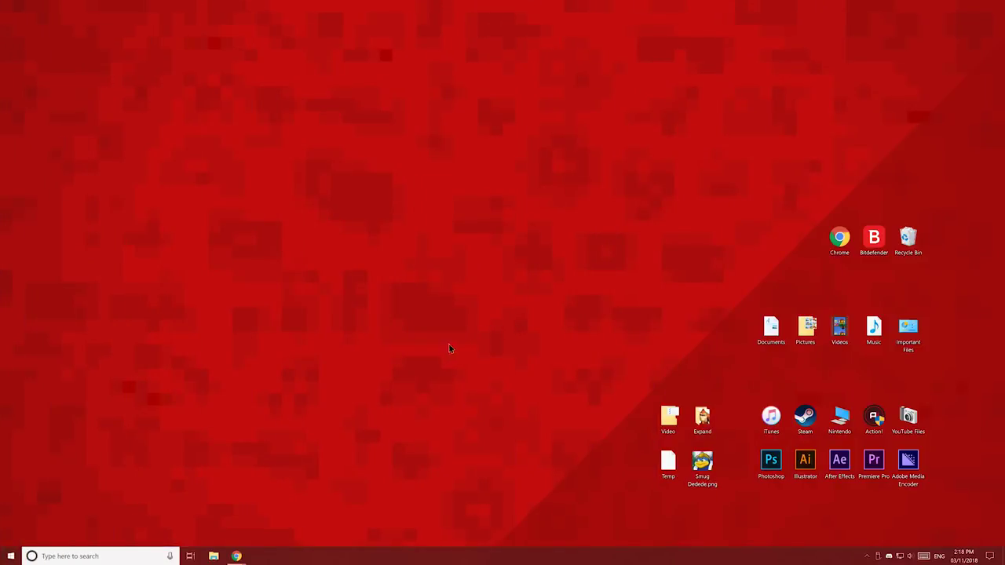
Step: Open the 64GB MSD (F:) card and create a desktop folder named 'backup'
left_click(214, 555)
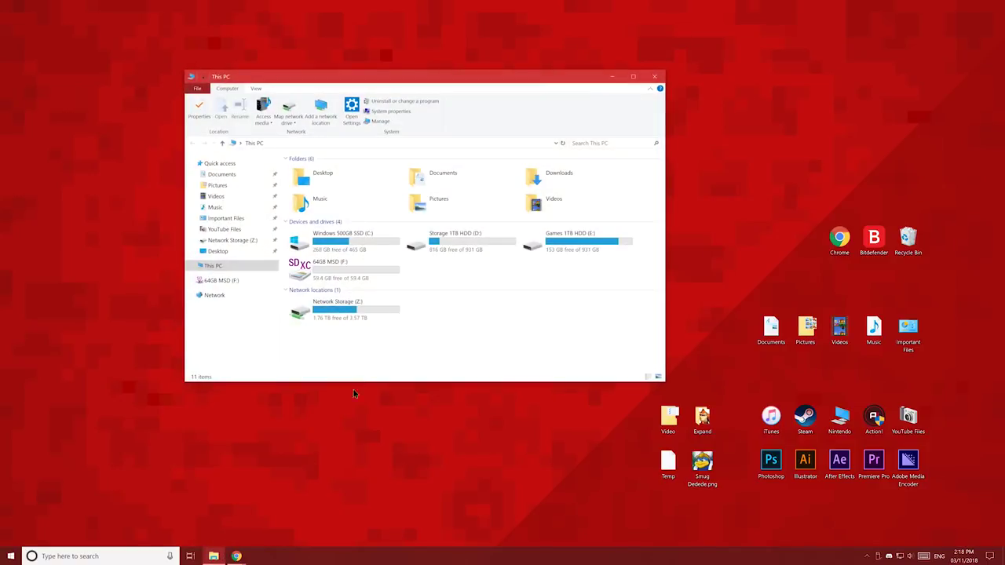
double_click(326, 271)
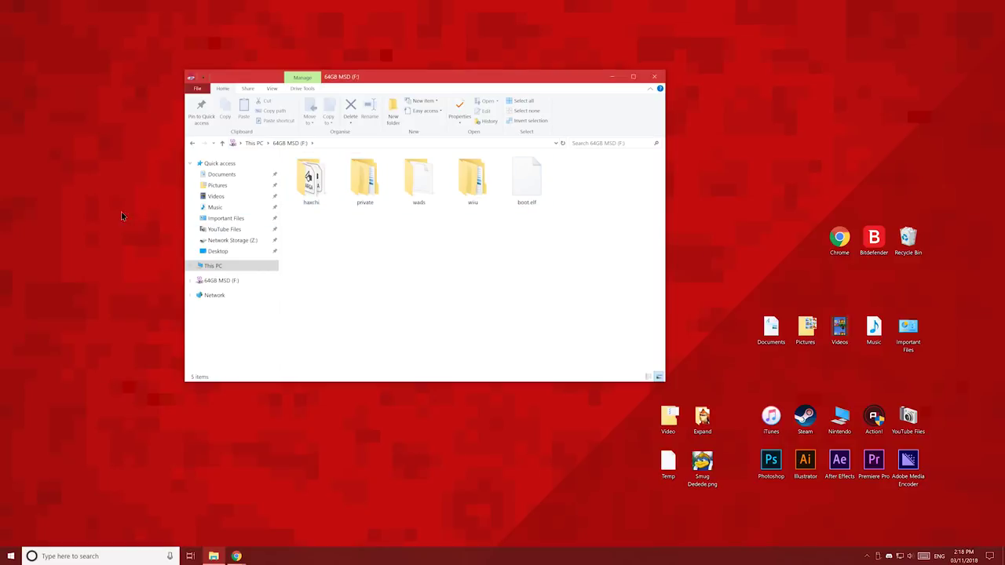
left_click(82, 220)
right_click(82, 221)
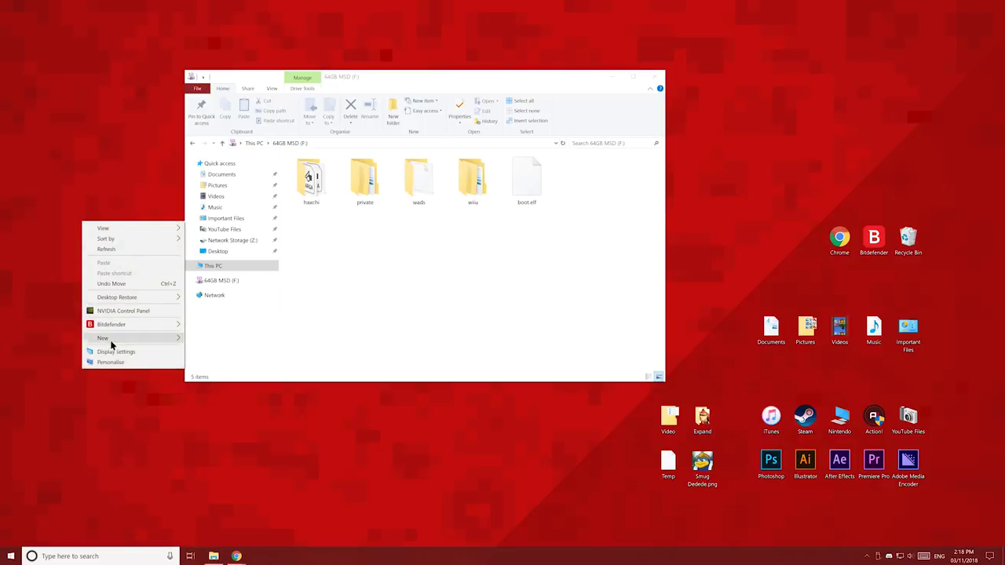
mouse_move(110, 338)
left_click(197, 340)
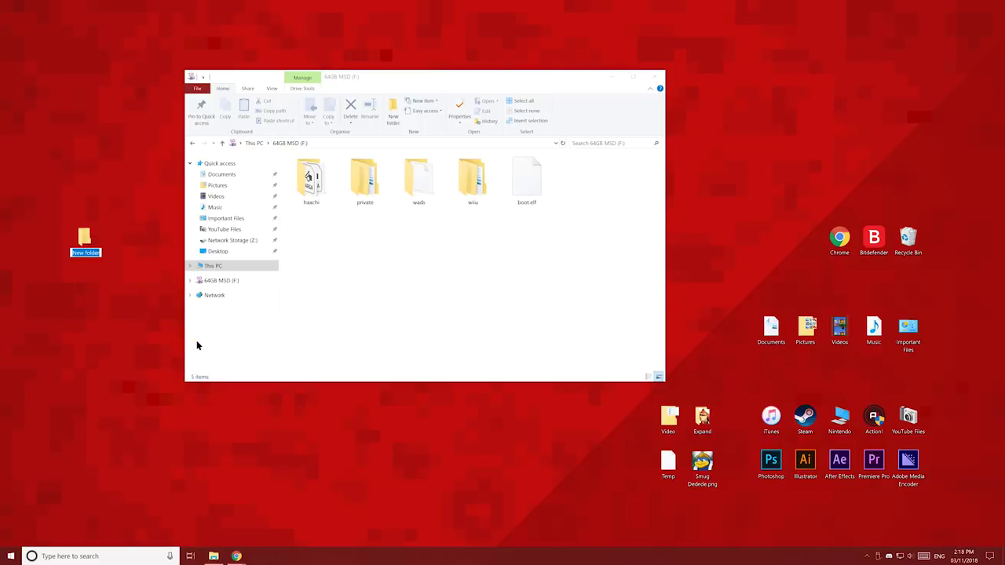
type("backup")
key("Return")
Step: Copy all five card items into backup, verify the copies, and close the windows
left_click_drag(616, 241, 312, 176)
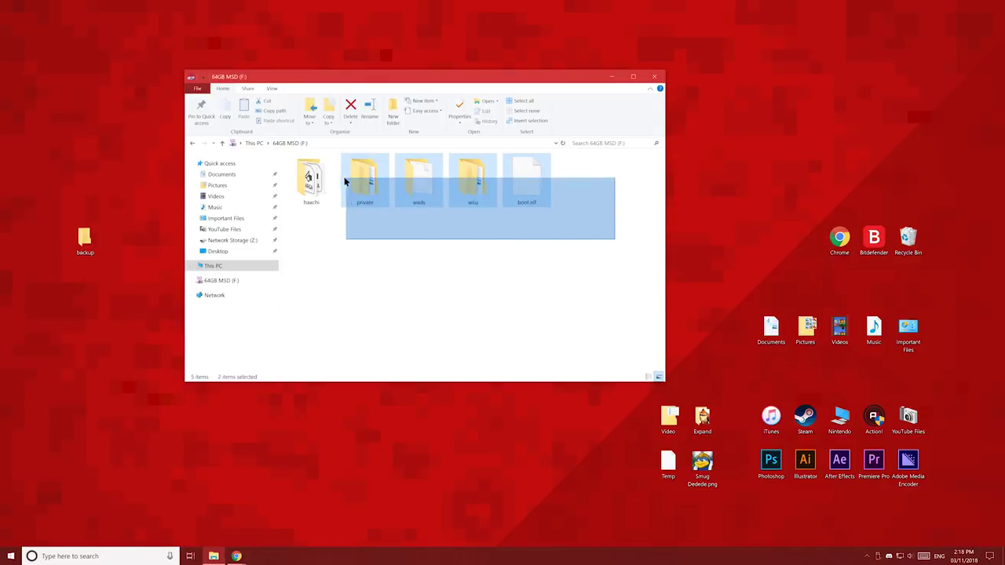
left_click_drag(311, 180, 85, 238)
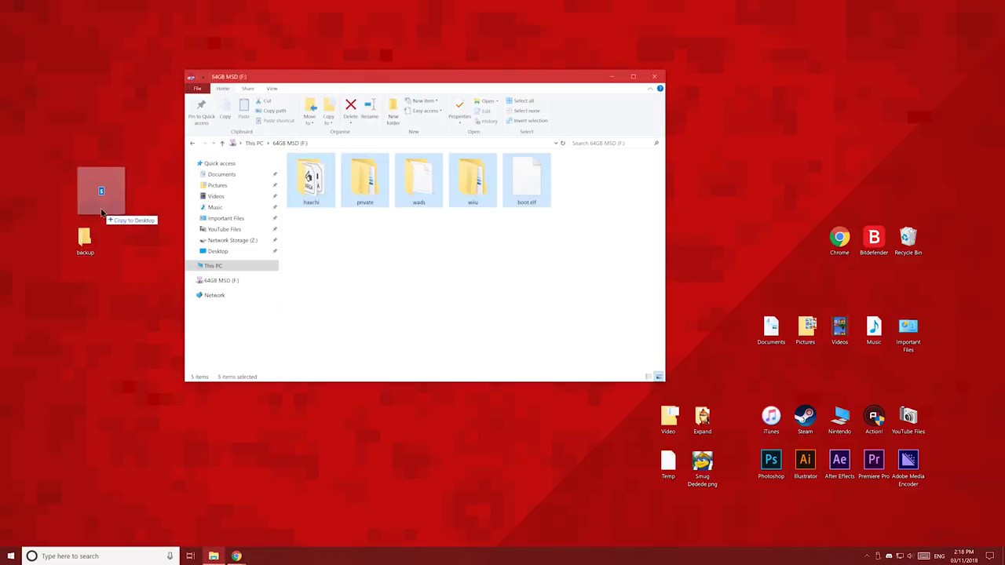
left_click(389, 267)
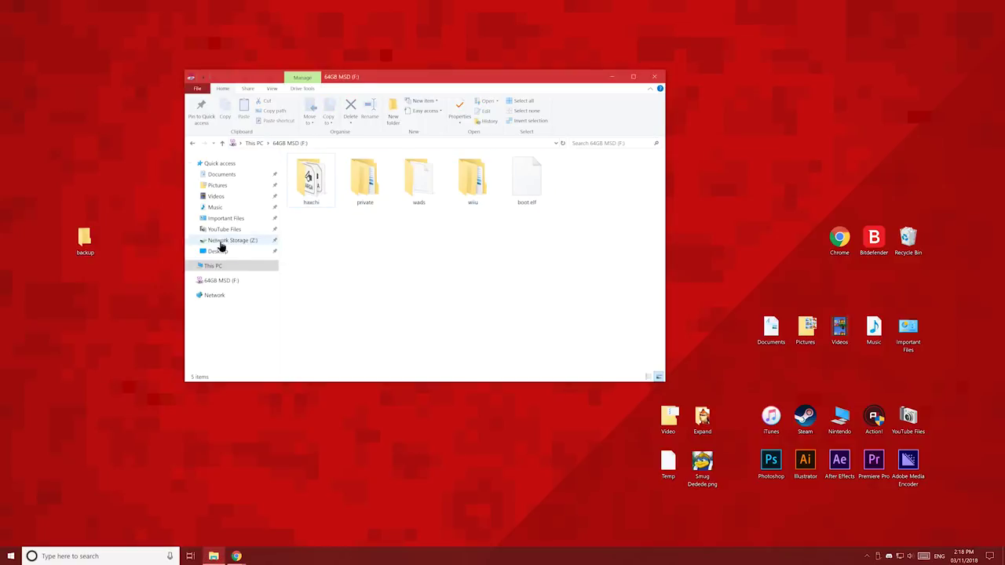
double_click(86, 240)
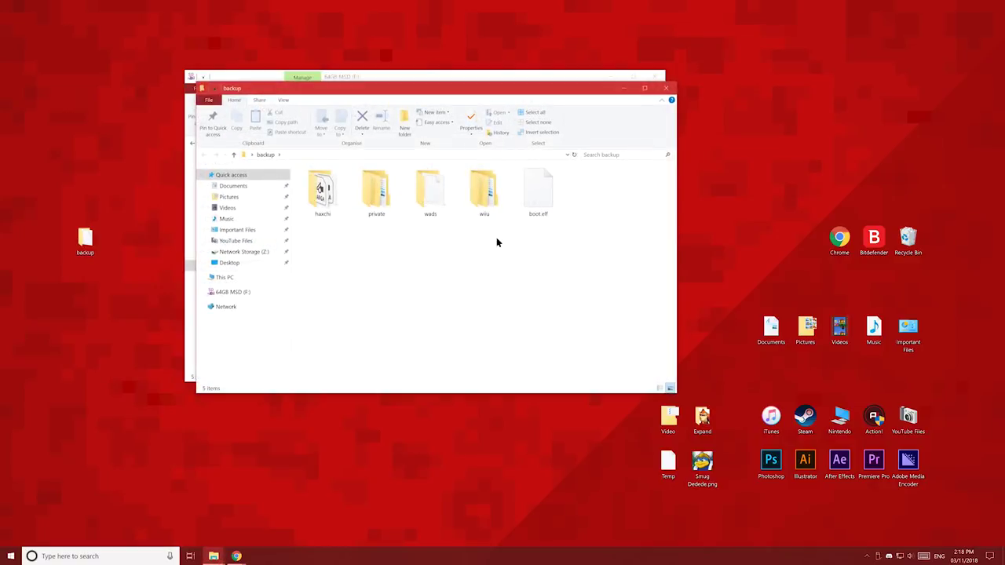
left_click(666, 88)
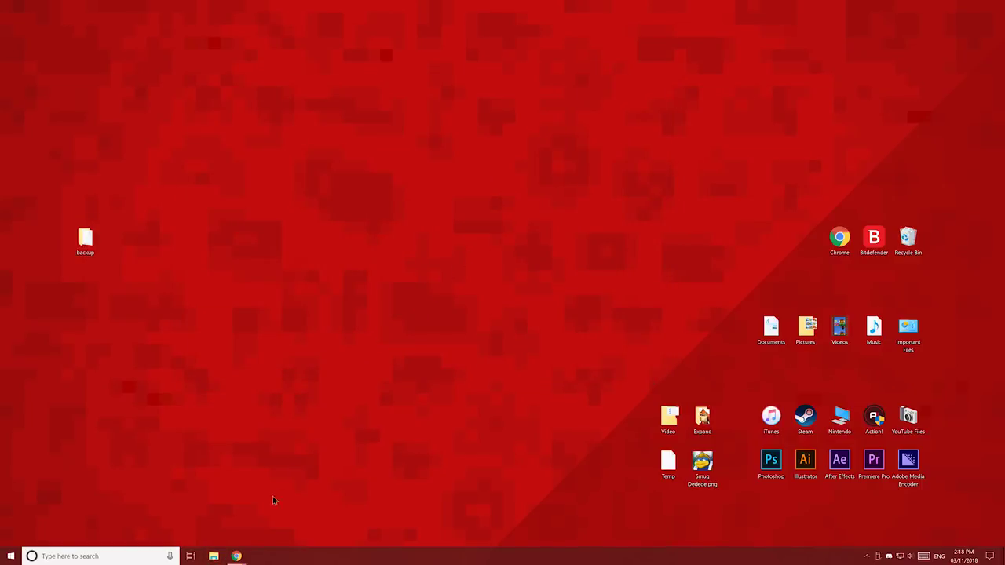
Step: Download guiformat.exe from the Ridgecrop fat32format page to the Desktop
mouse_move(236, 556)
left_click(271, 513)
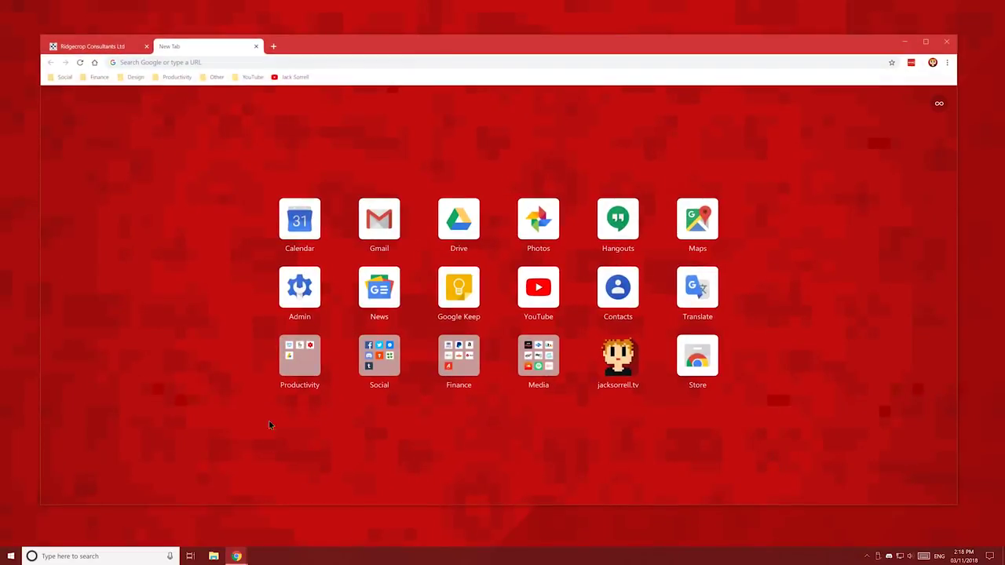
left_click(121, 51)
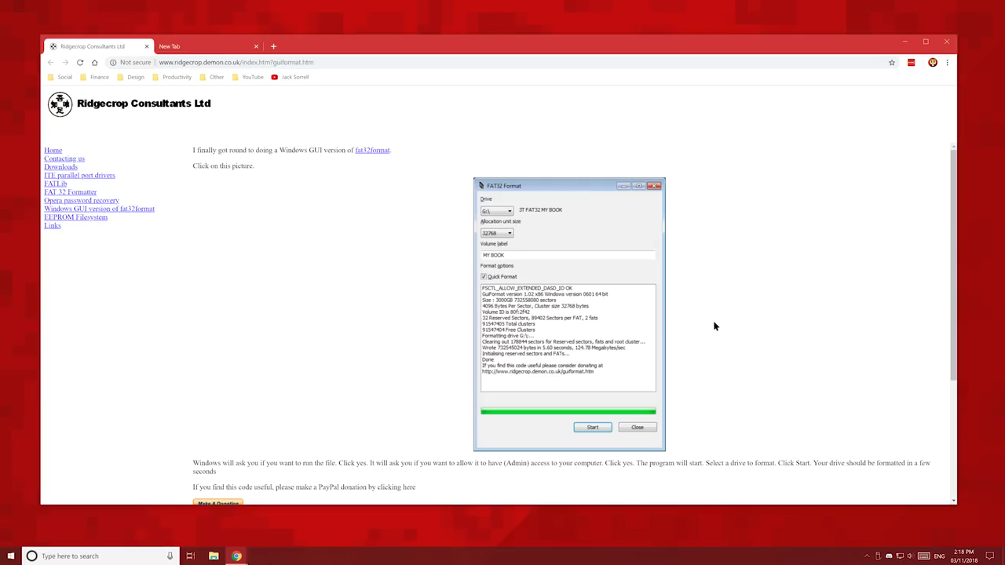
left_click(612, 309)
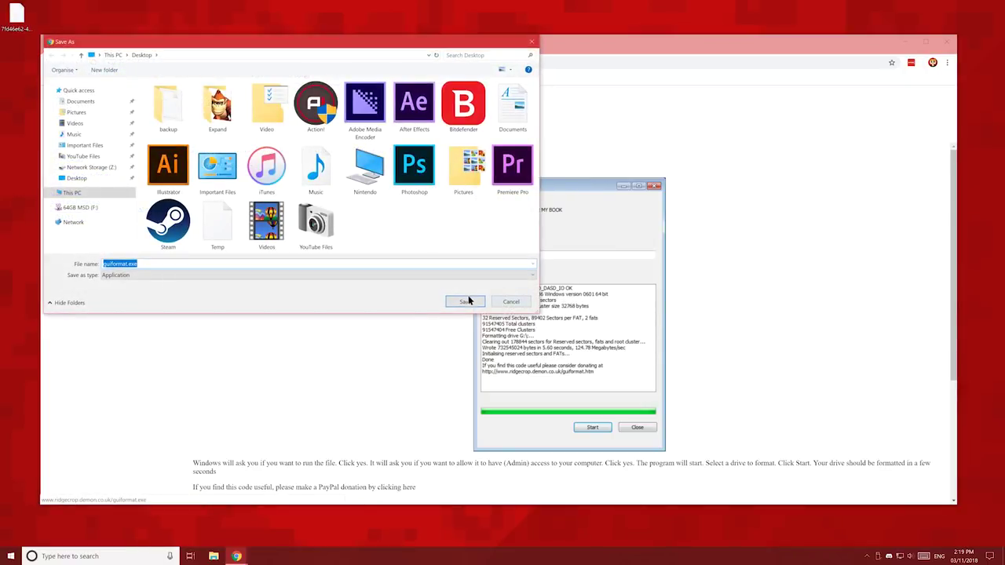
left_click(465, 302)
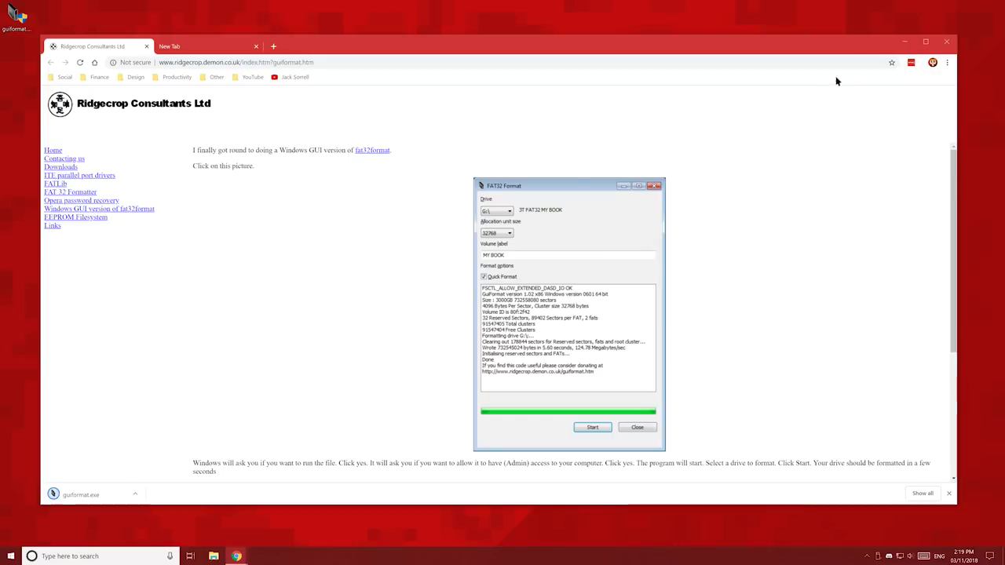
Step: Place guiformat.exe beside the backup folder and launch it
left_click(907, 45)
left_click_drag(17, 16, 119, 238)
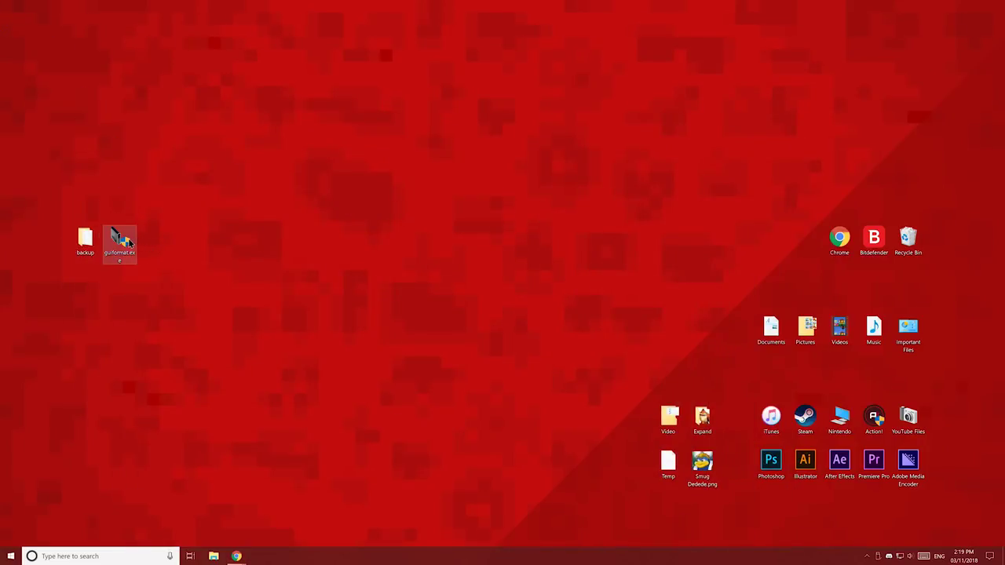
double_click(124, 239)
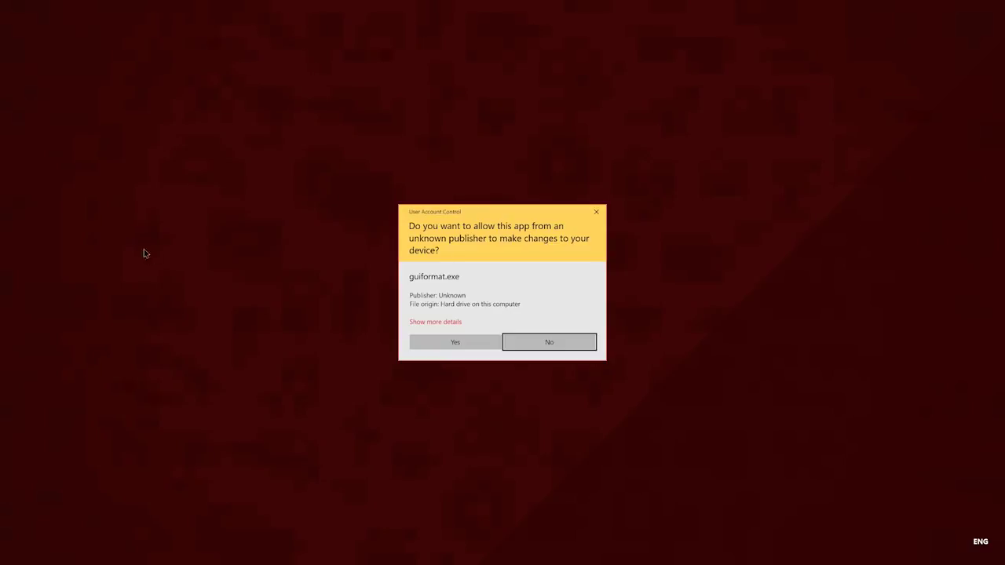
Step: Allow guiformat to run and confirm F: (64GB MSD) is the drive to format
left_click(476, 344)
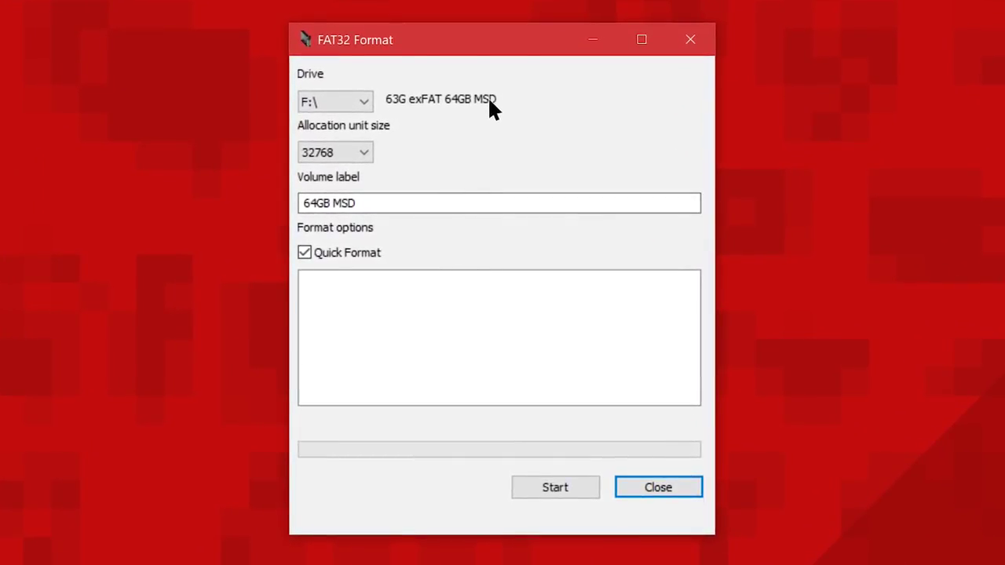
left_click(359, 103)
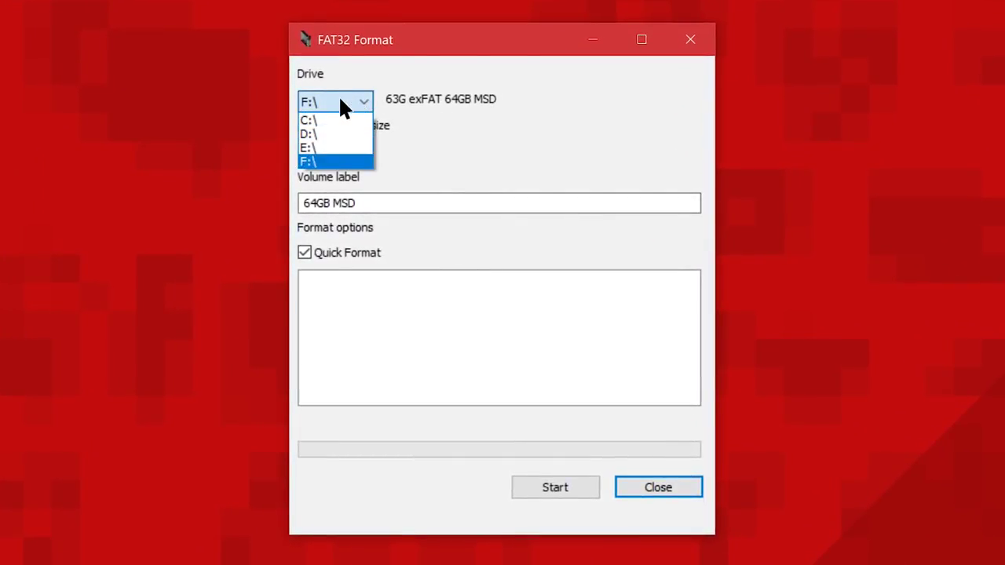
left_click(307, 161)
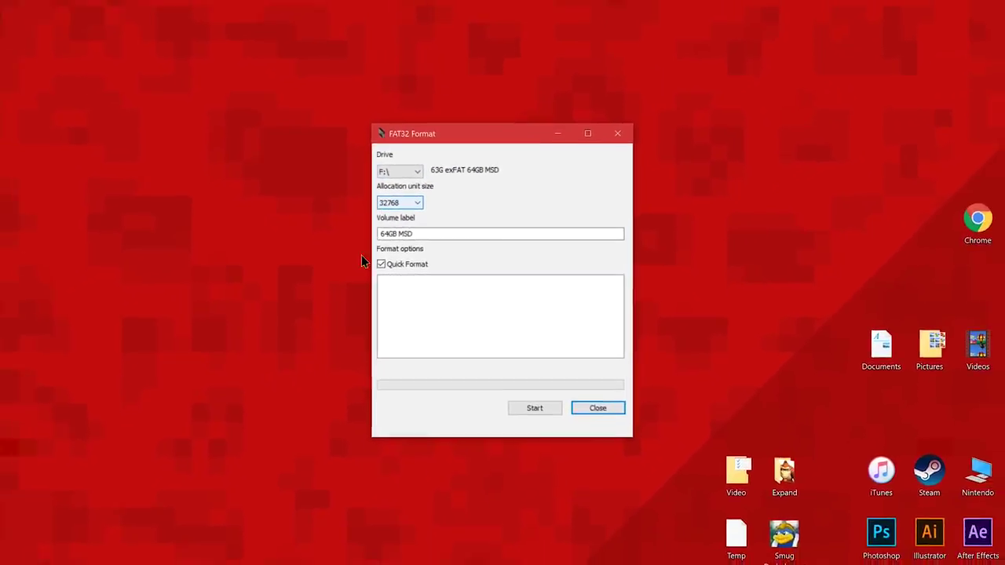
left_click(213, 556)
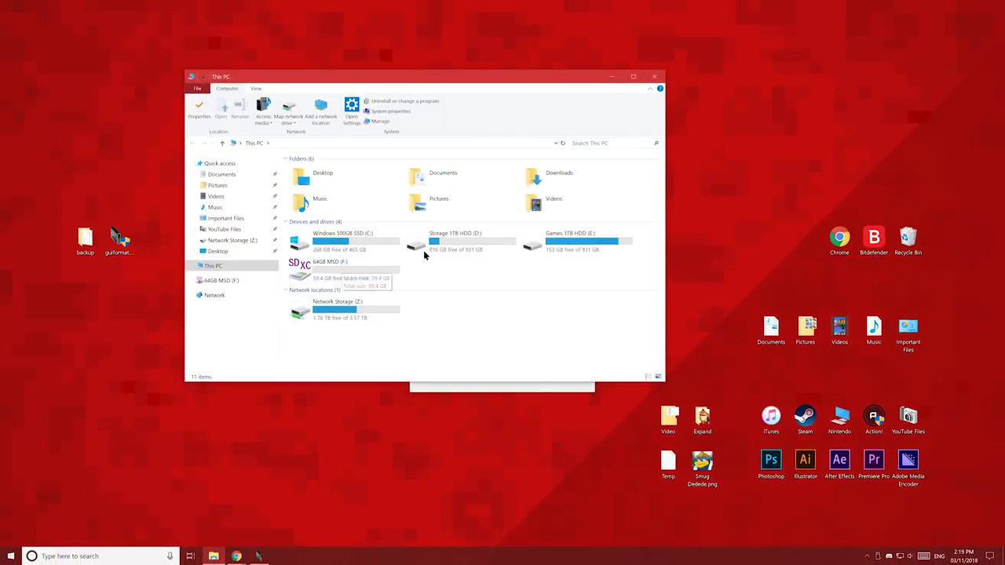
left_click(654, 76)
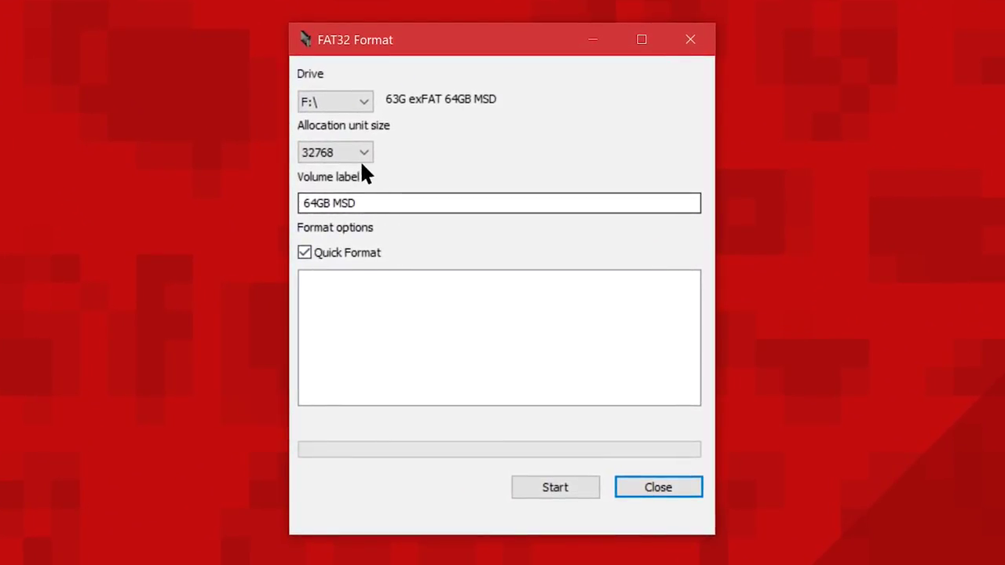
Step: Format F: as FAT32 with 32768-byte allocation units and close the formatter when Done
left_click(355, 151)
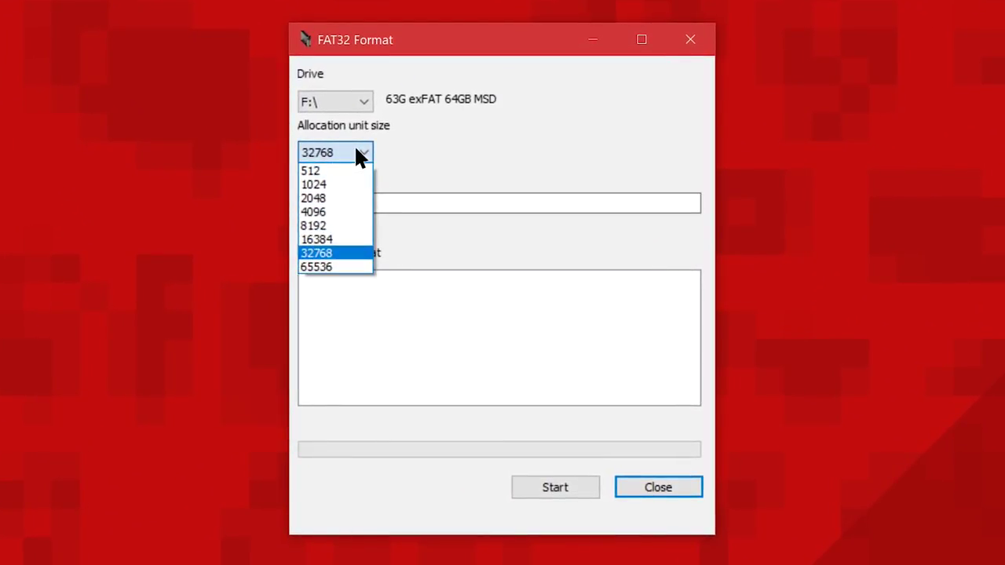
left_click(354, 255)
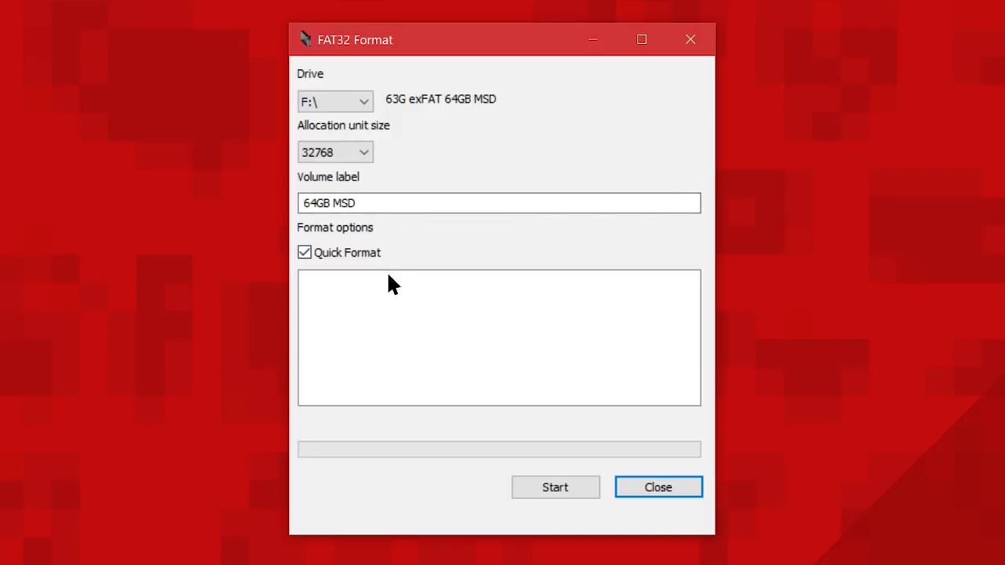
left_click(555, 487)
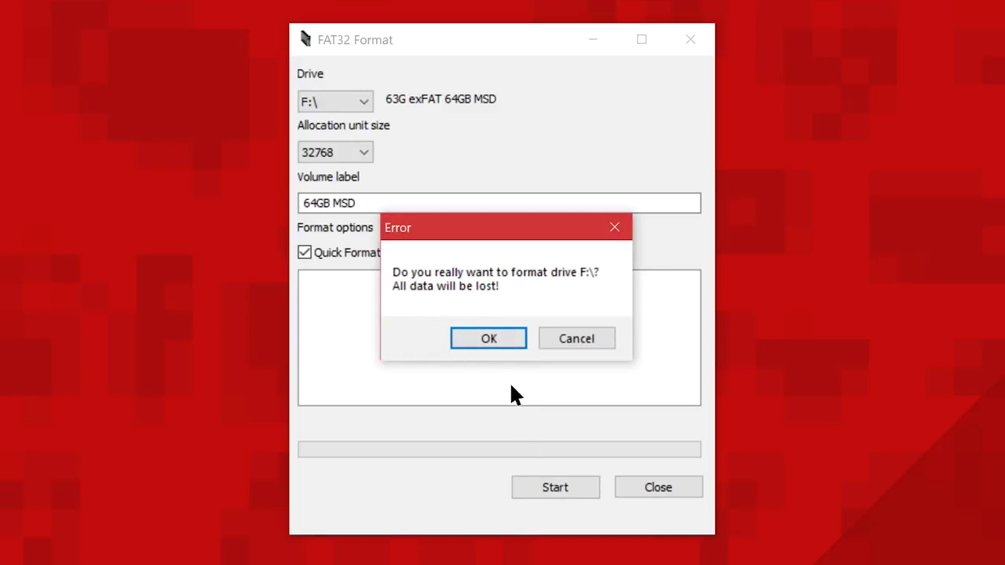
left_click(505, 341)
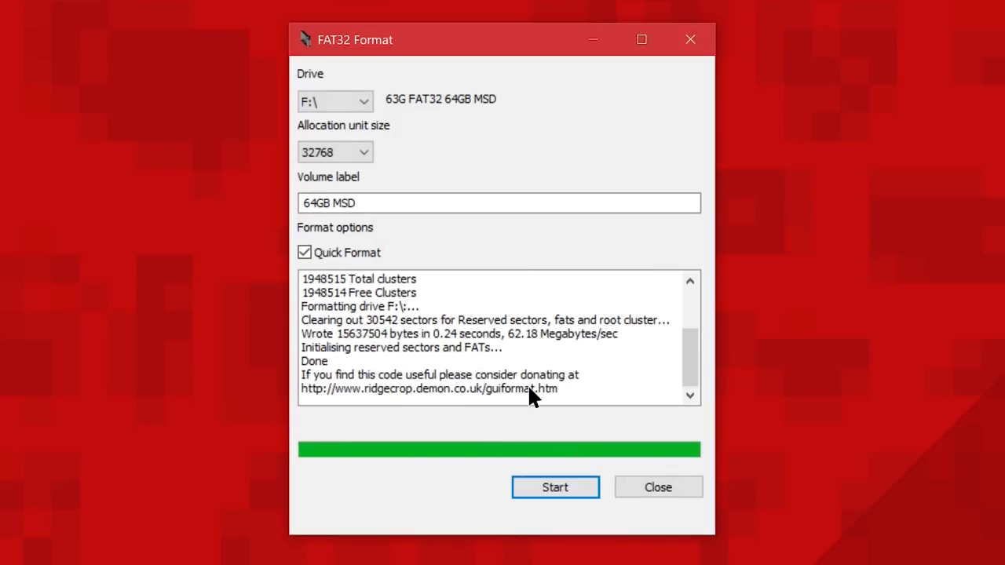
left_click(635, 484)
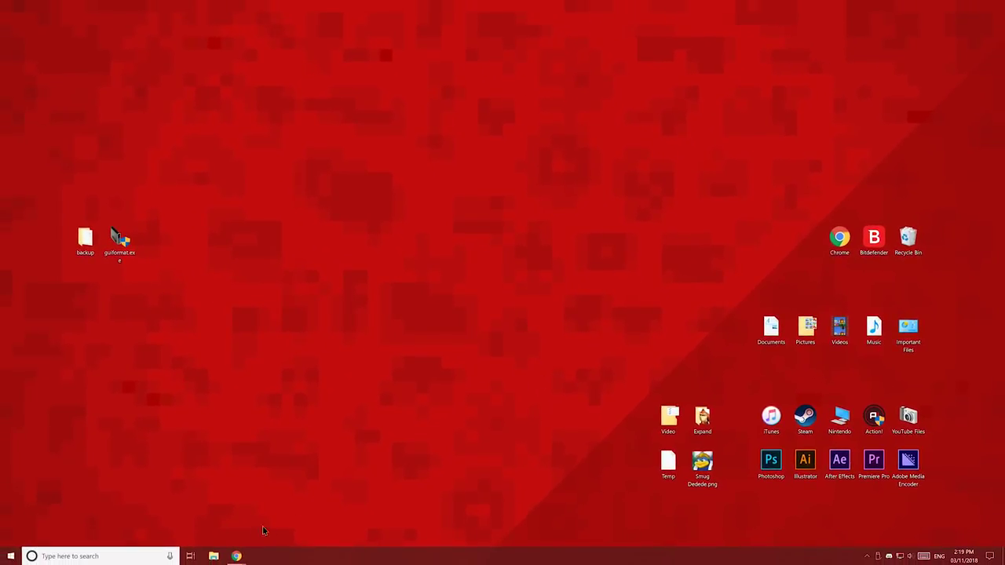
Step: Copy haxchi, private, wads, wiiu and boot.elf from backup onto the F: drive
left_click(212, 555)
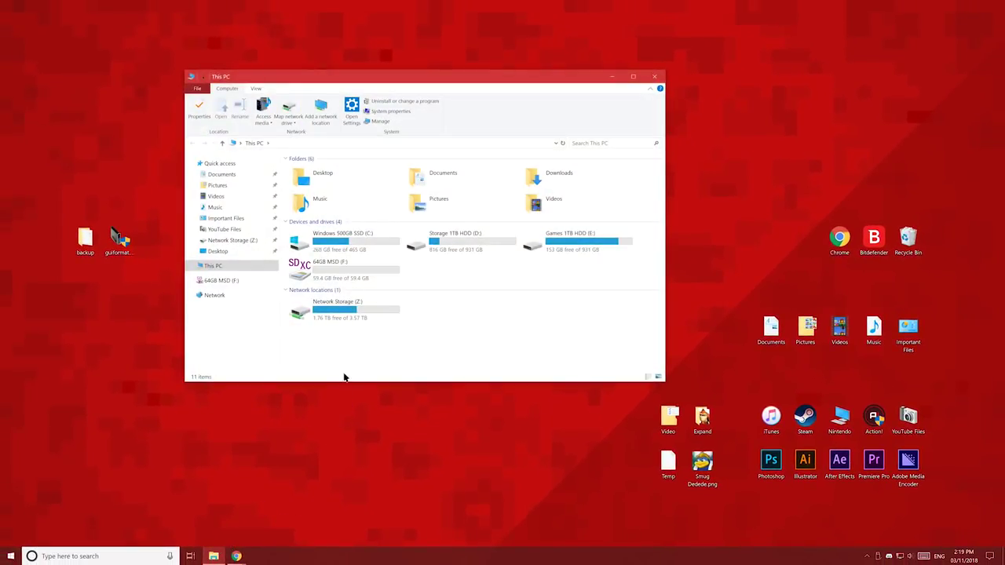
double_click(342, 271)
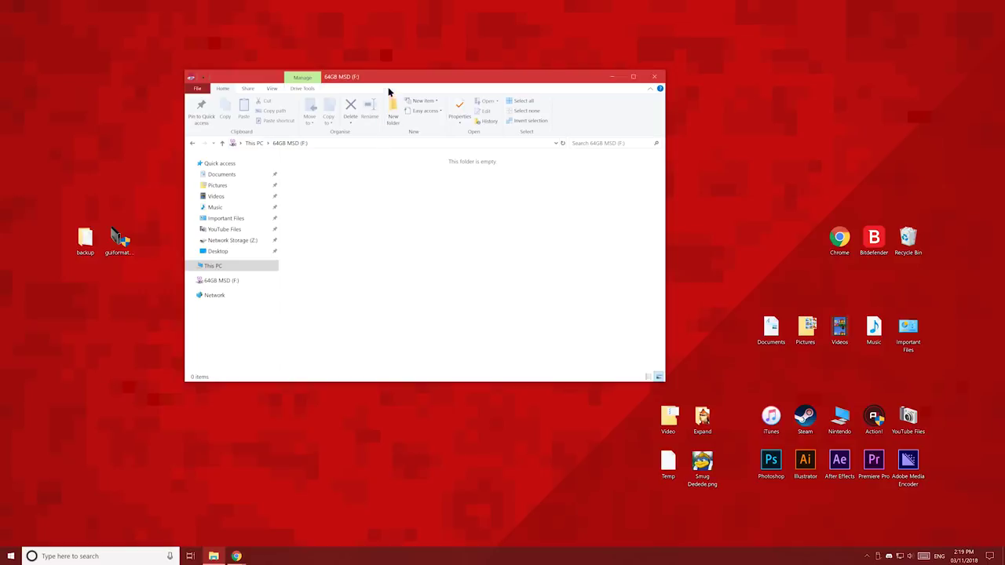
left_click_drag(391, 79, 508, 82)
double_click(85, 239)
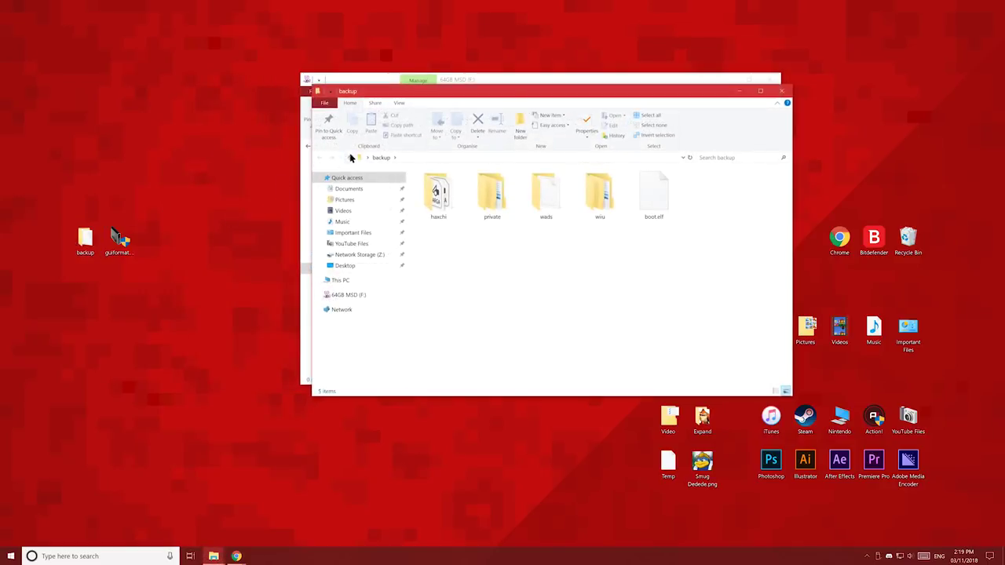
left_click_drag(420, 95, 200, 179)
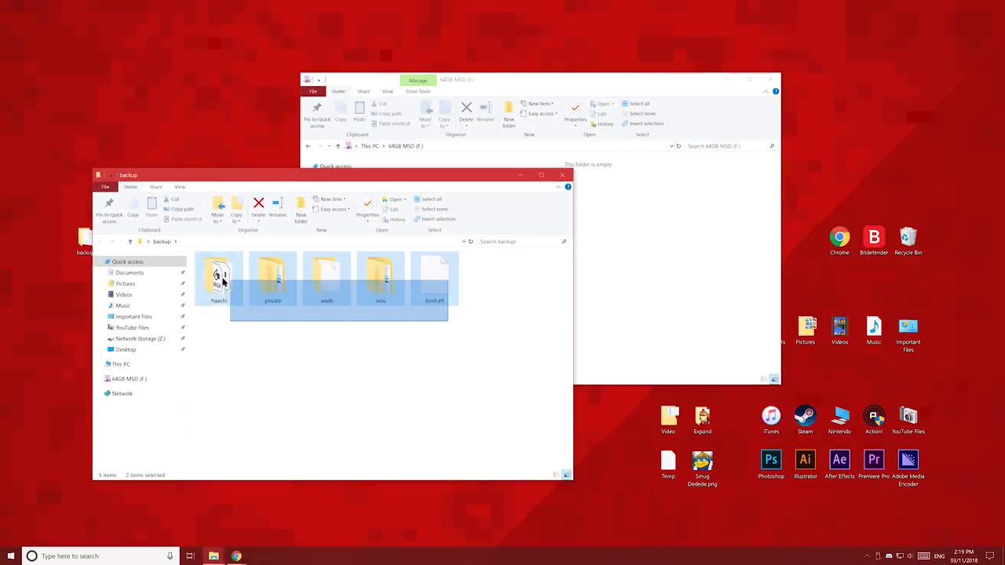
left_click_drag(442, 324, 201, 249)
left_click_drag(460, 291, 640, 241)
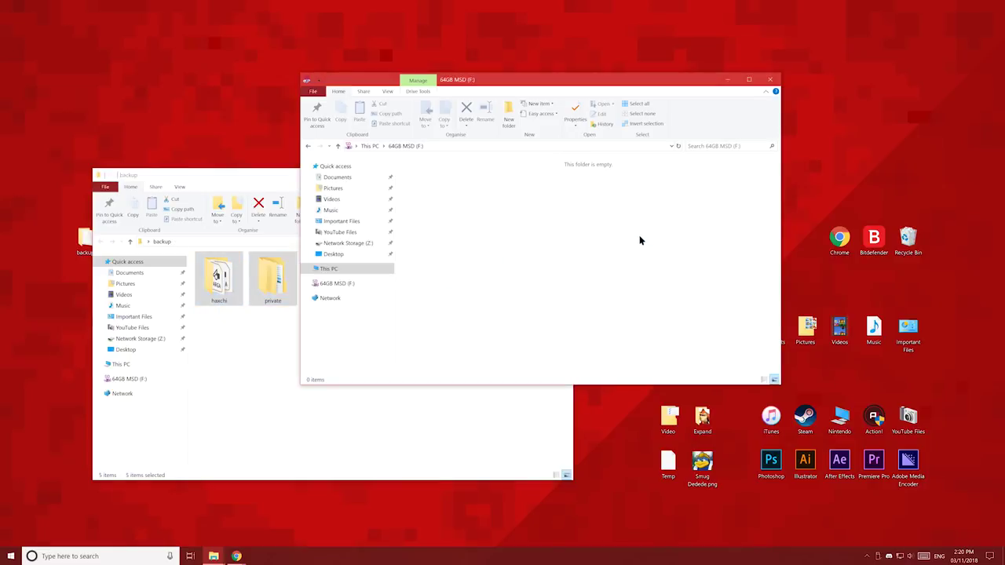
Step: Safely eject the 64GB MSD card from This PC and close Explorer
left_click(514, 415)
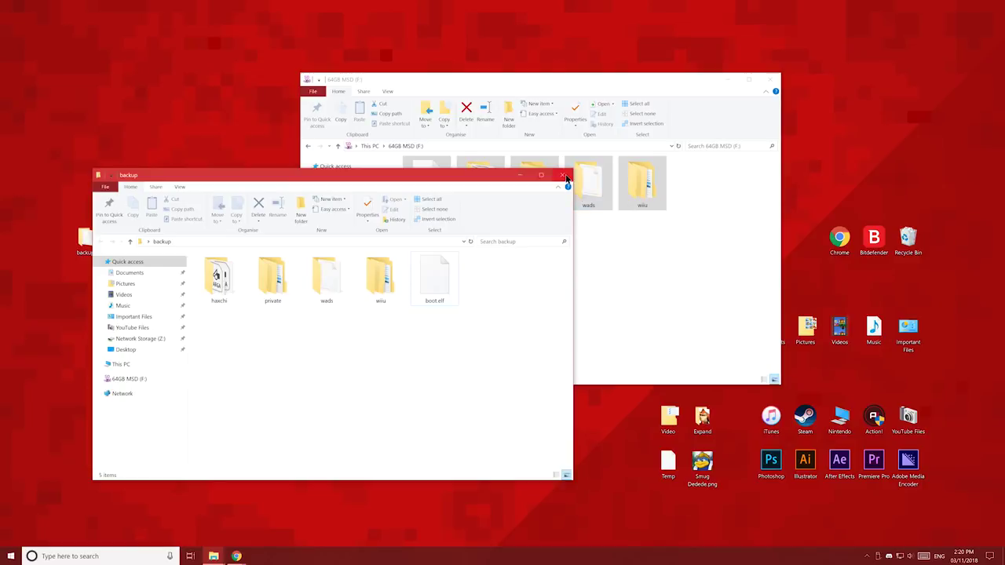
key("alt+Up")
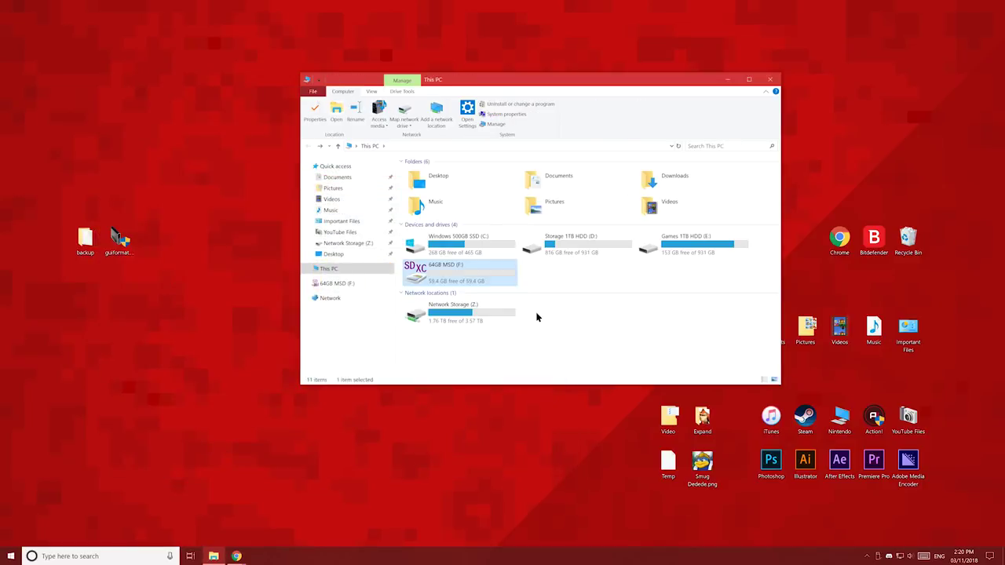
right_click(475, 271)
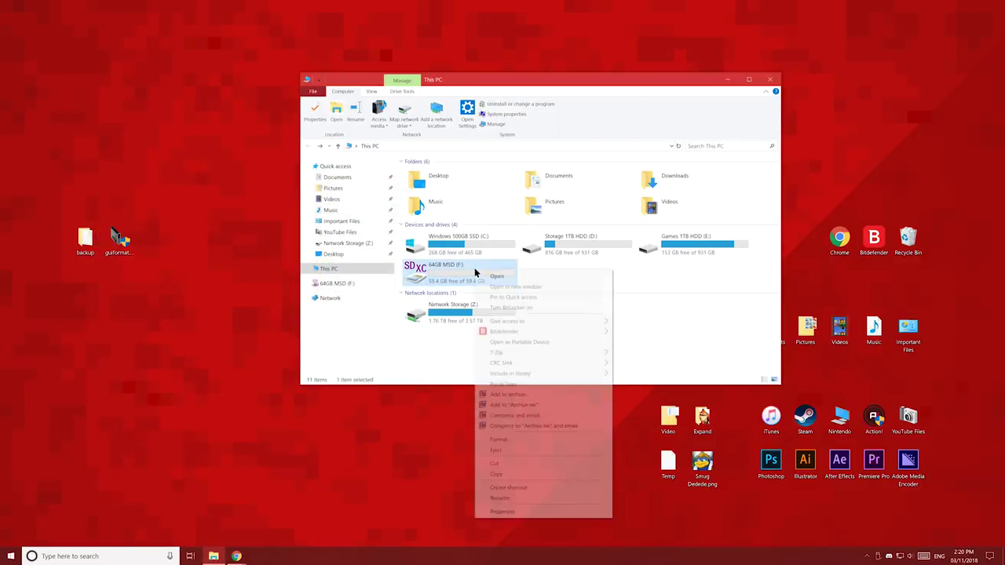
left_click(511, 450)
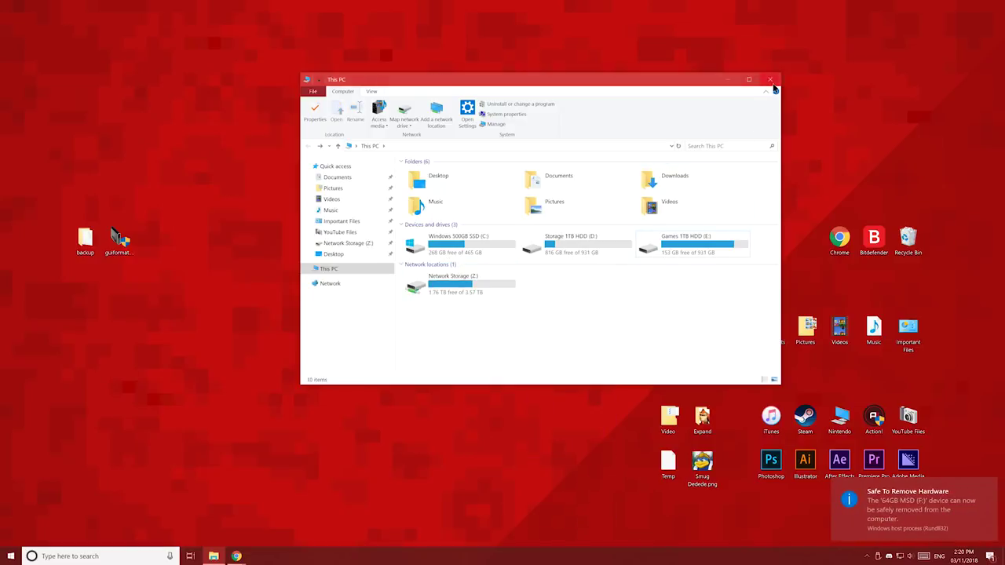
left_click(771, 80)
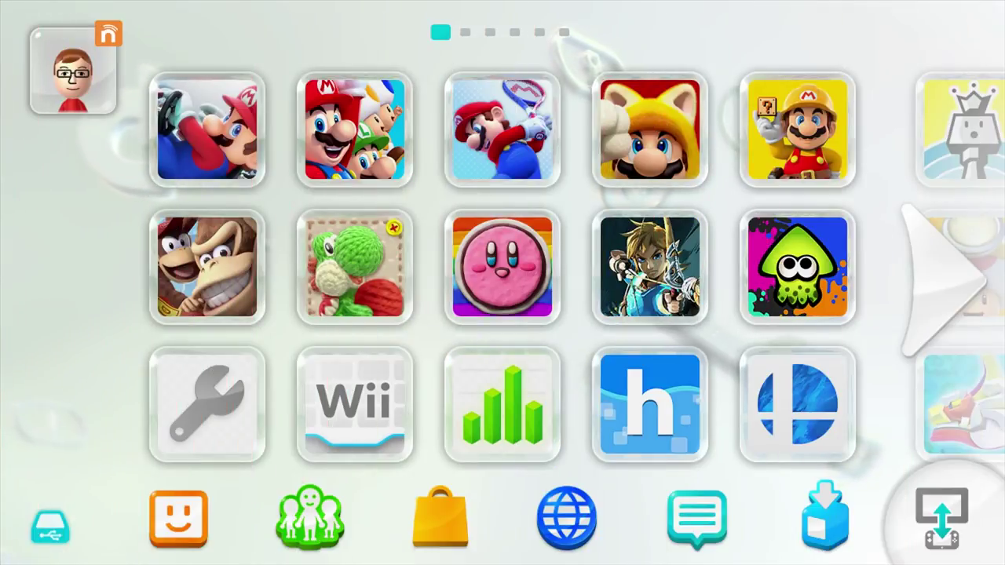
Step: Launch the Homebrew Launcher tile from the Wii U home menu
left_click(649, 393)
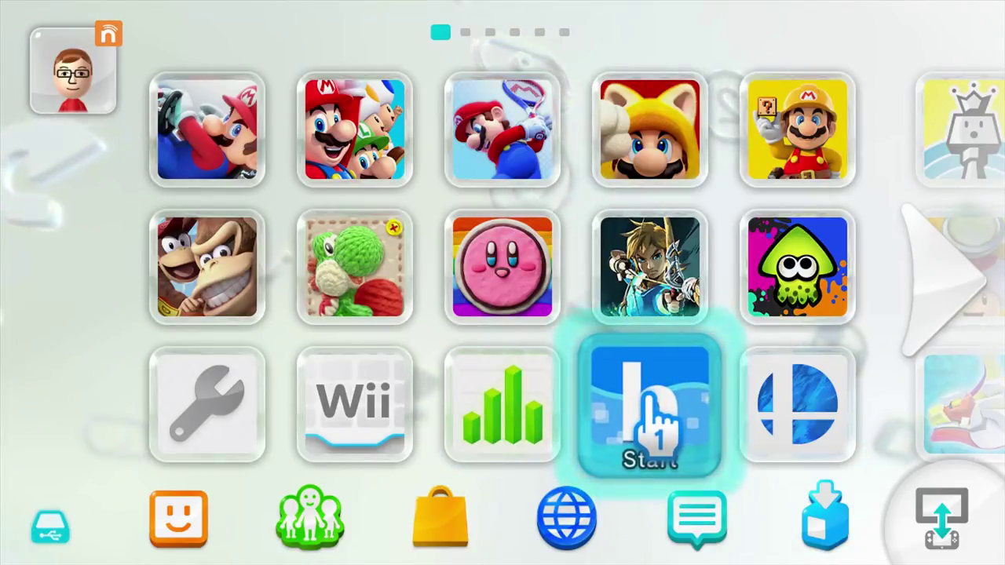